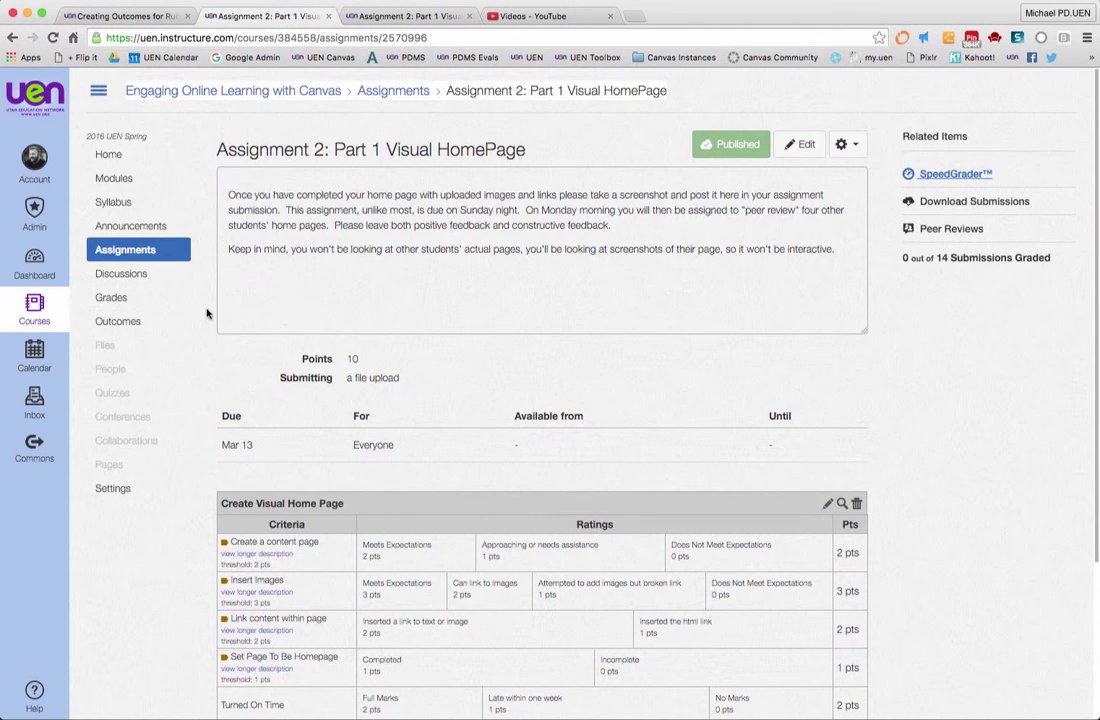
Go from Outcomes to Manage Rubrics to list the course's four rubrics
click(118, 326)
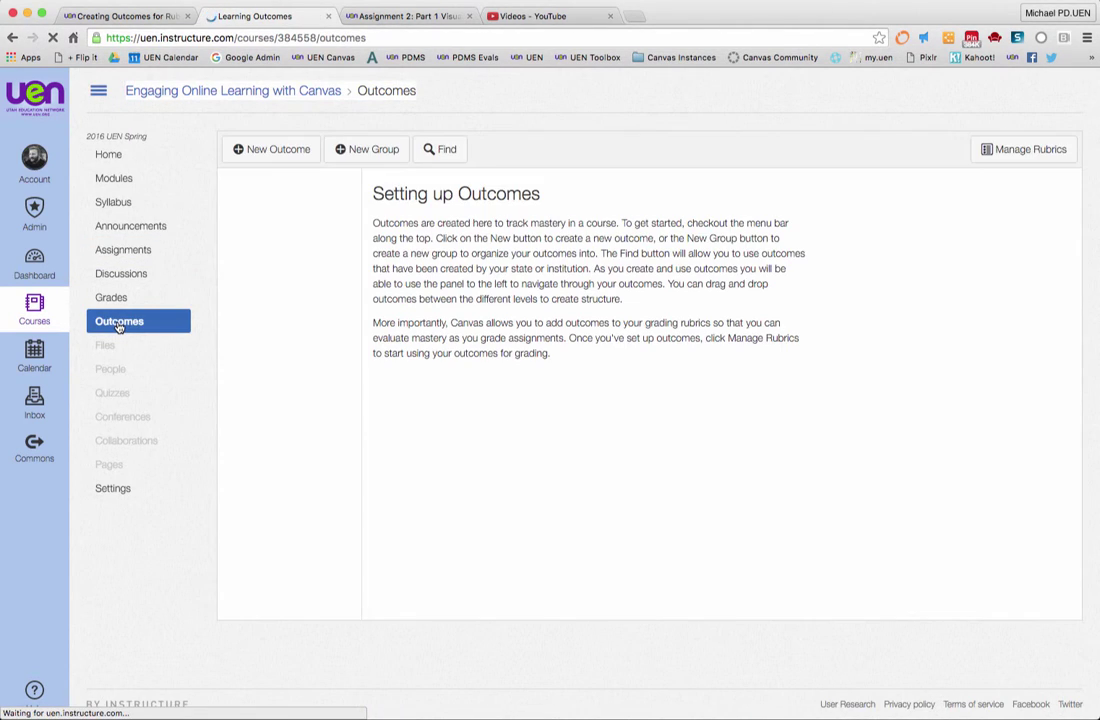
click(1001, 154)
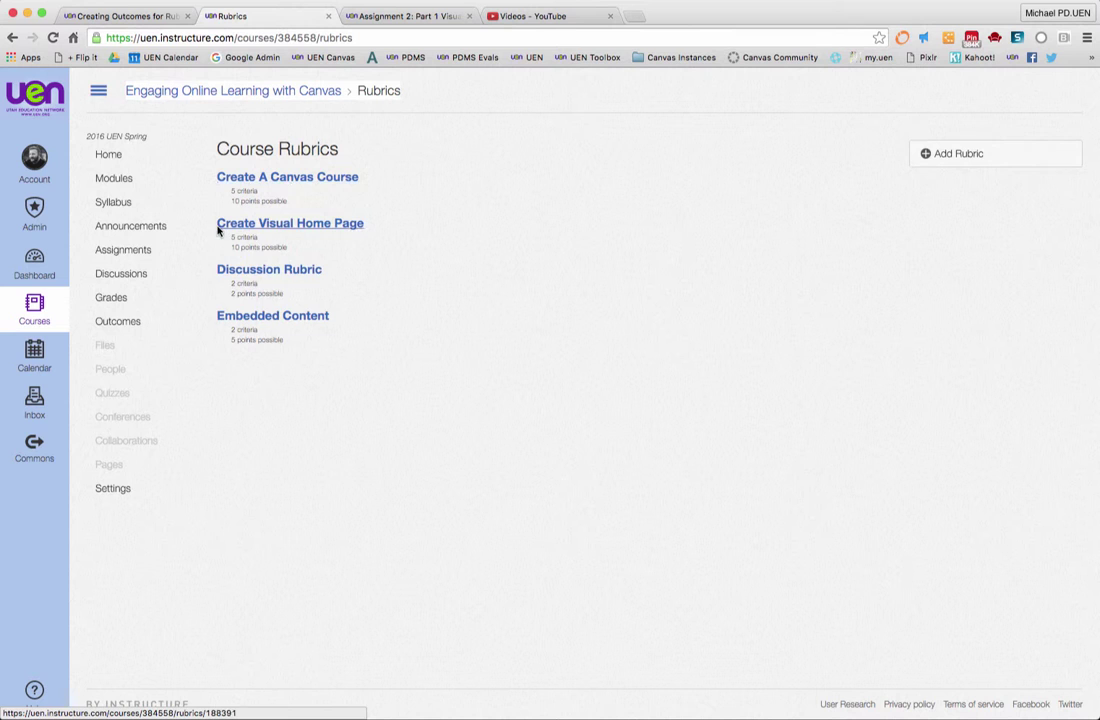
Check the Assignment 2 column and a student's grade details, then return to SpeedGrader
click(108, 297)
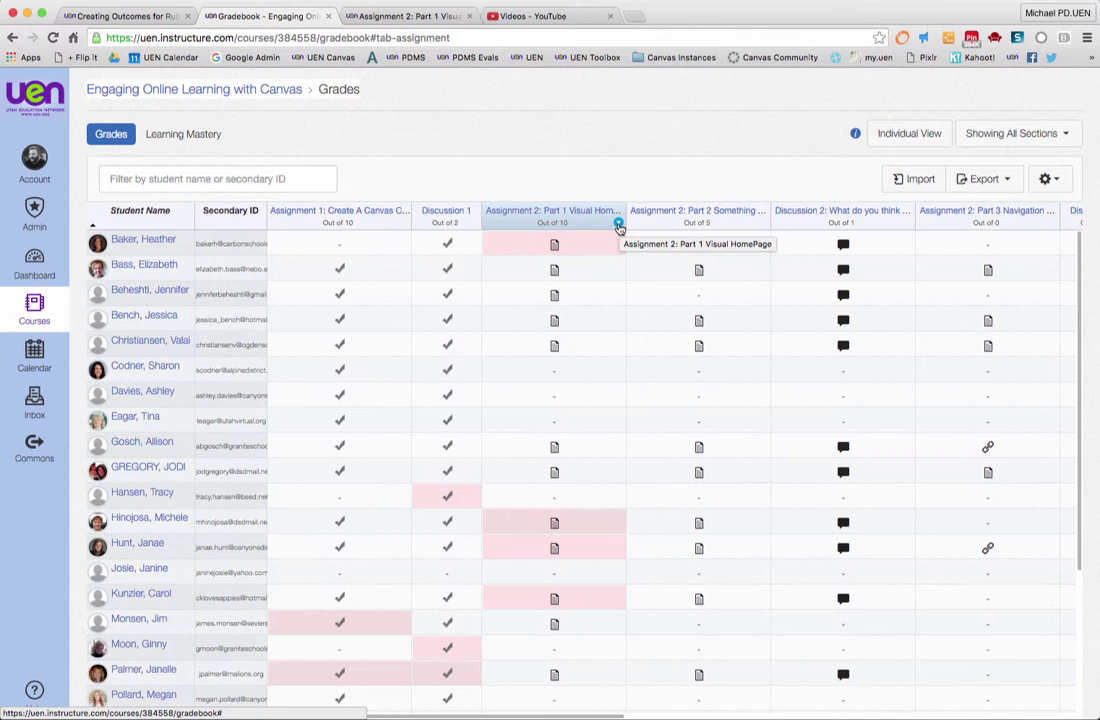
click(619, 224)
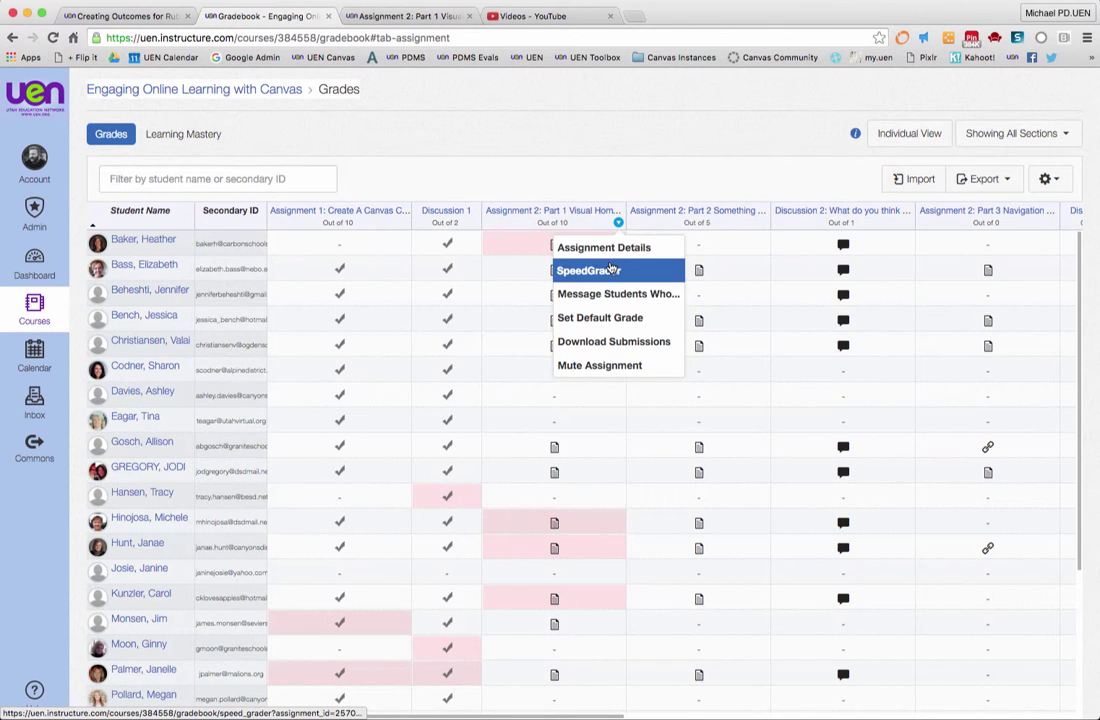
click(594, 115)
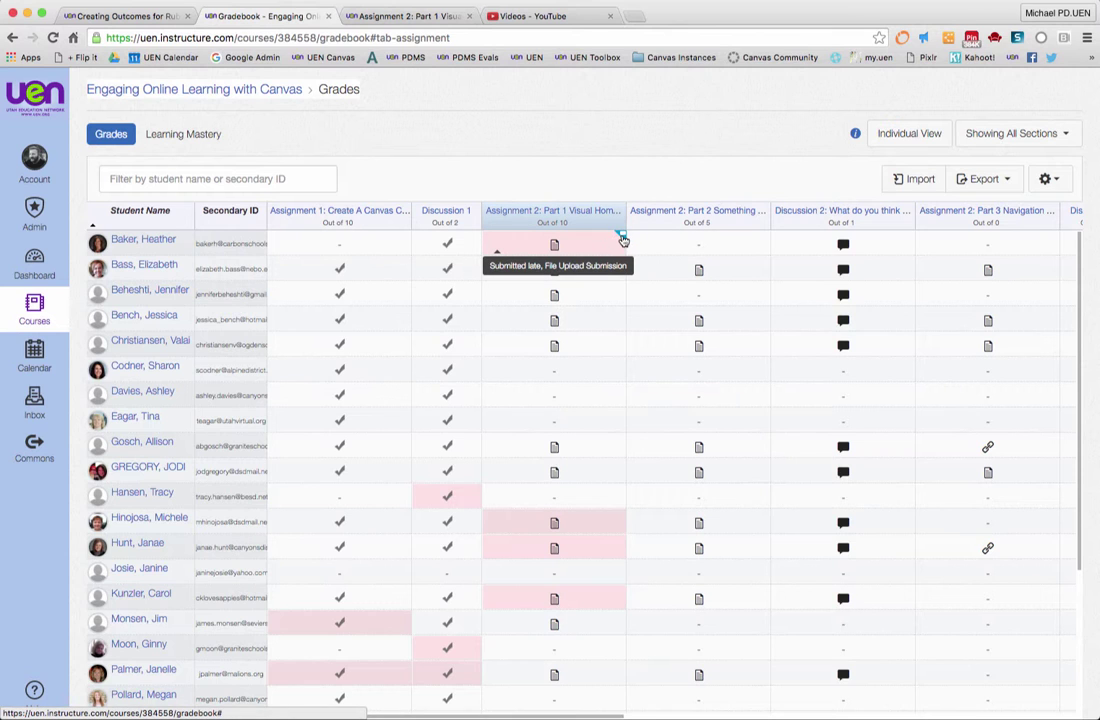
click(622, 235)
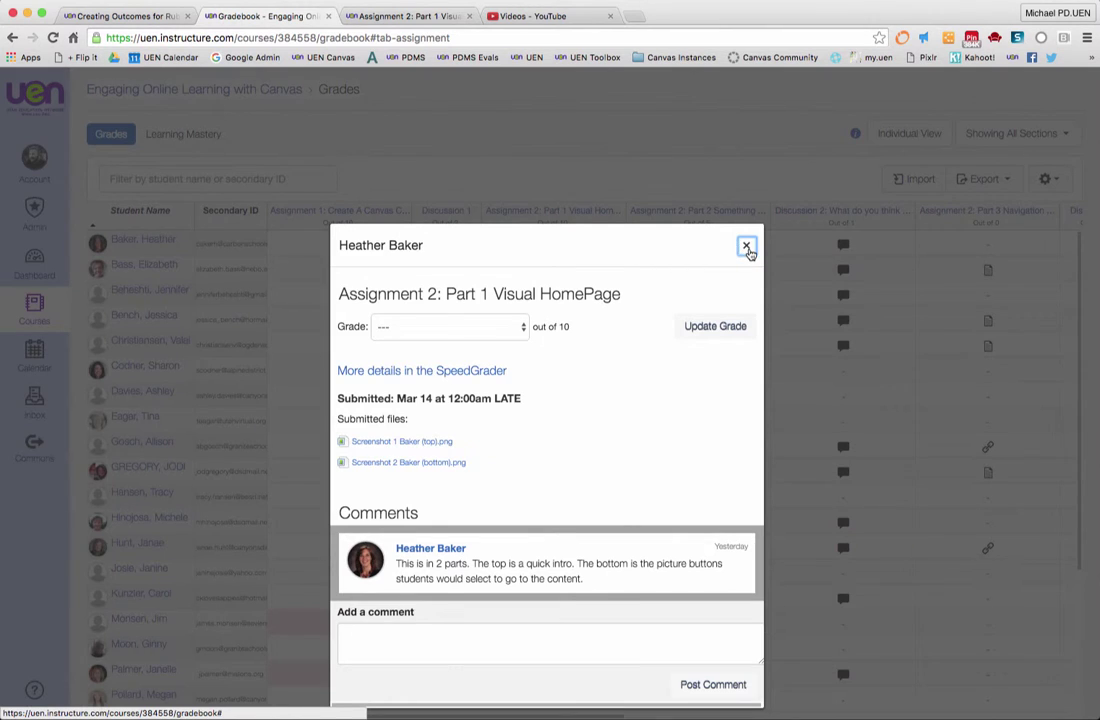
click(746, 246)
click(418, 15)
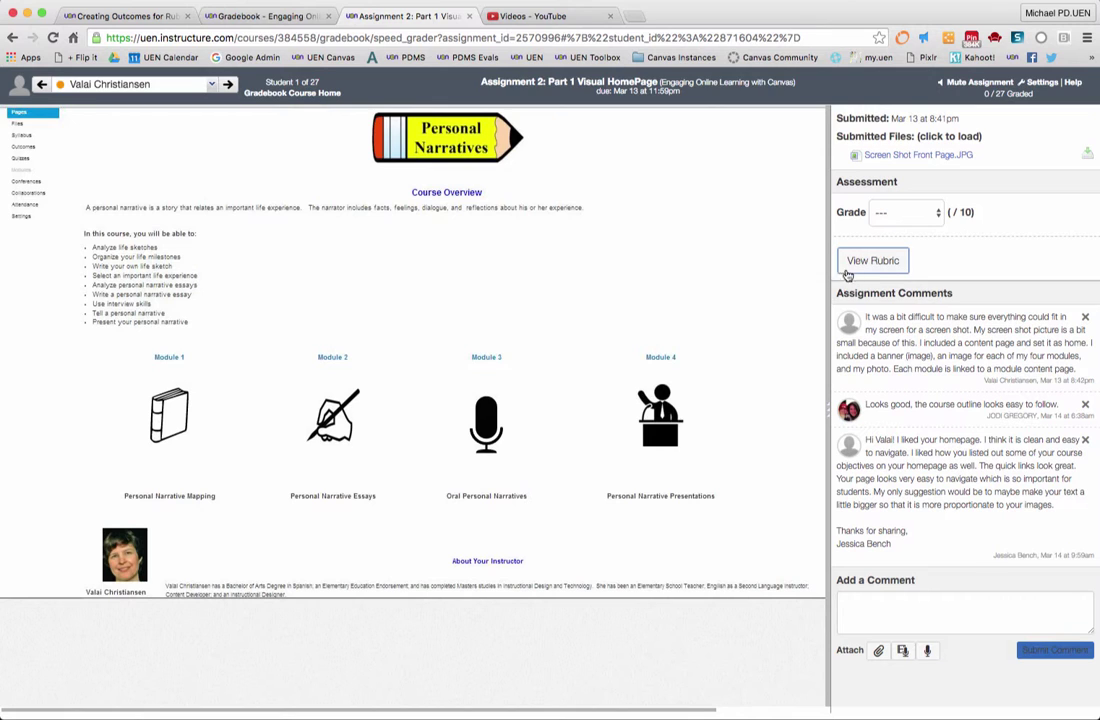
Rate all five Create Visual Home Page criteria at top marks: 2, 3, 2, 1, 2 points
click(872, 262)
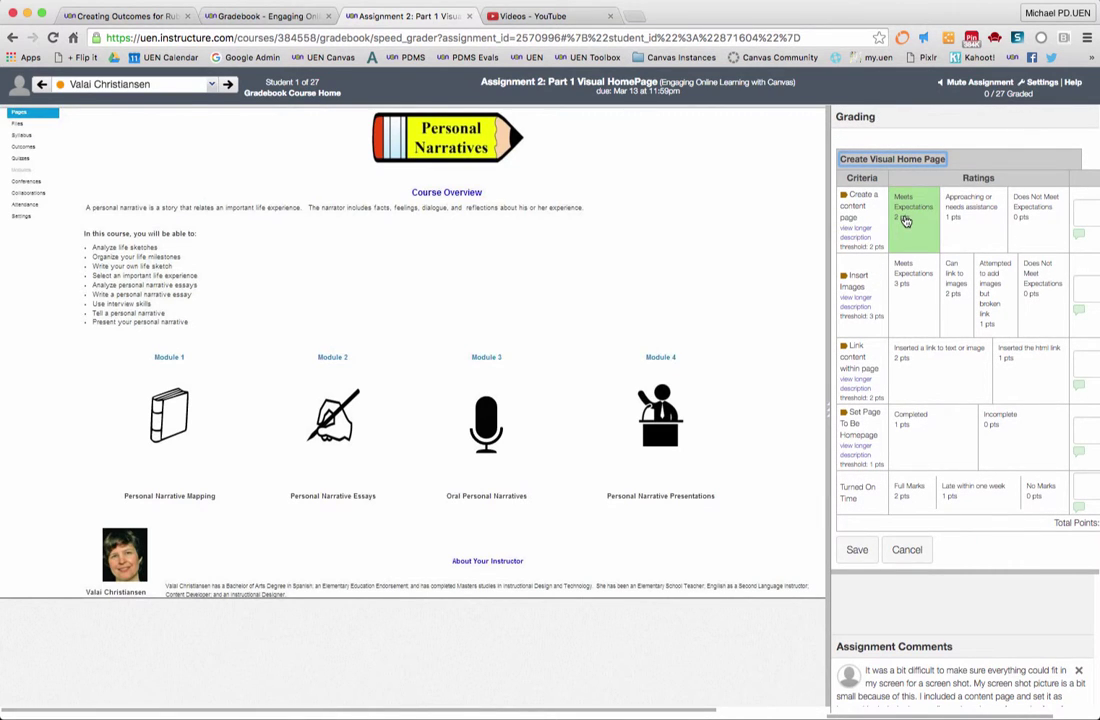
click(970, 222)
click(917, 235)
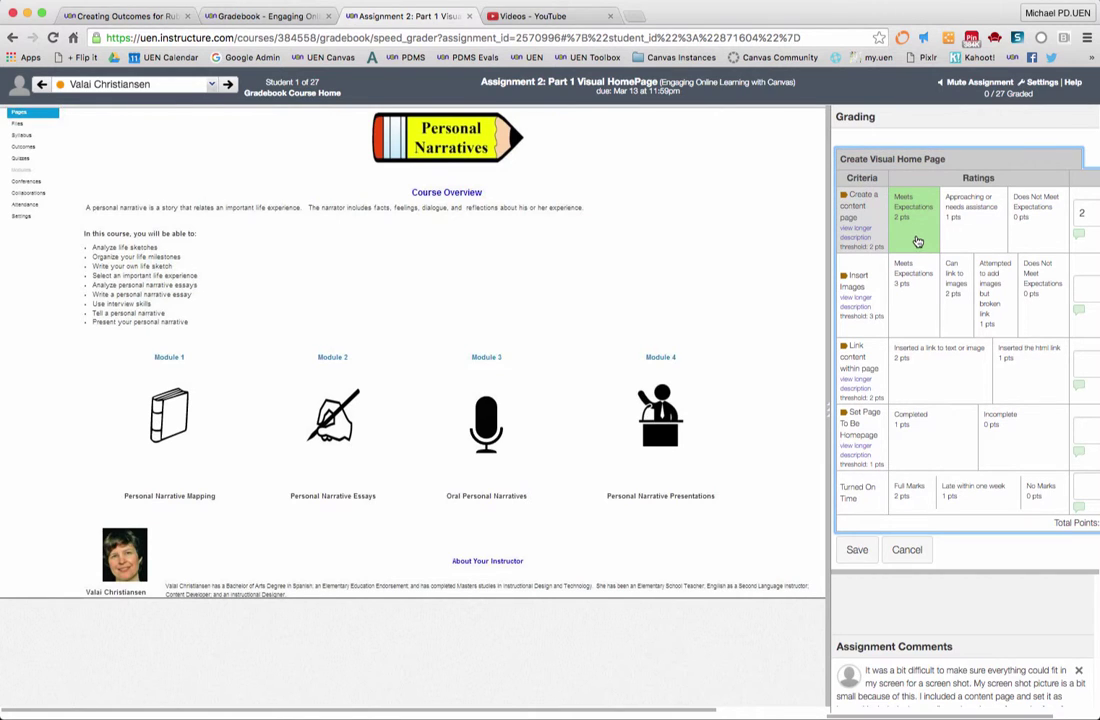
click(916, 295)
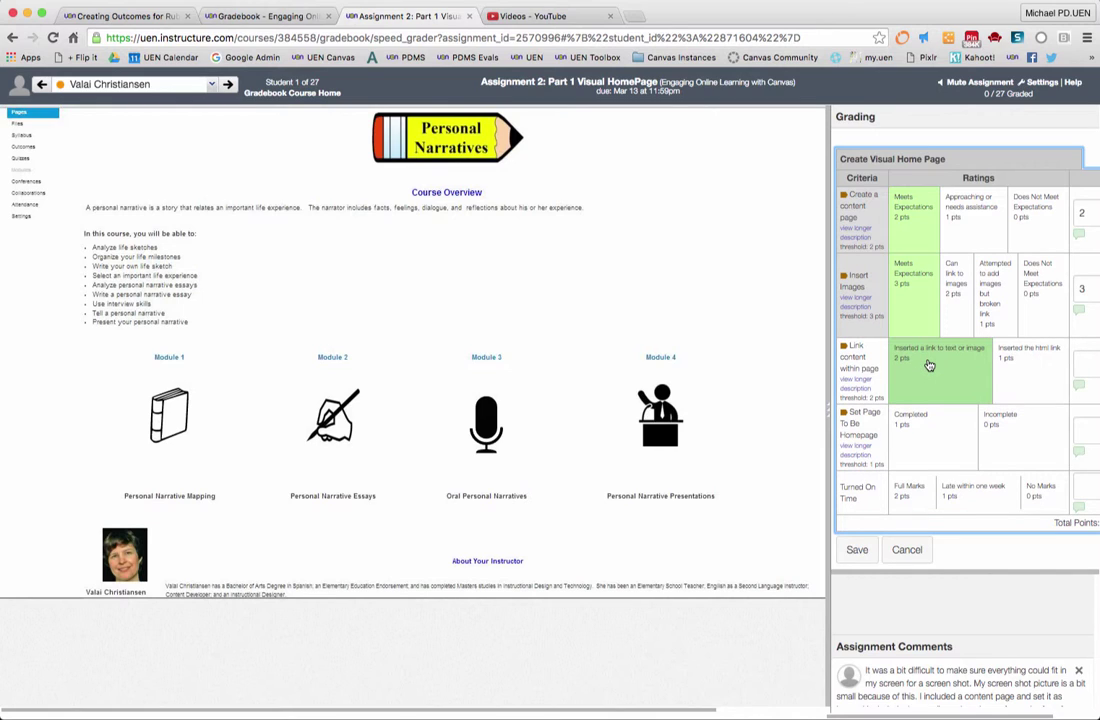
click(929, 366)
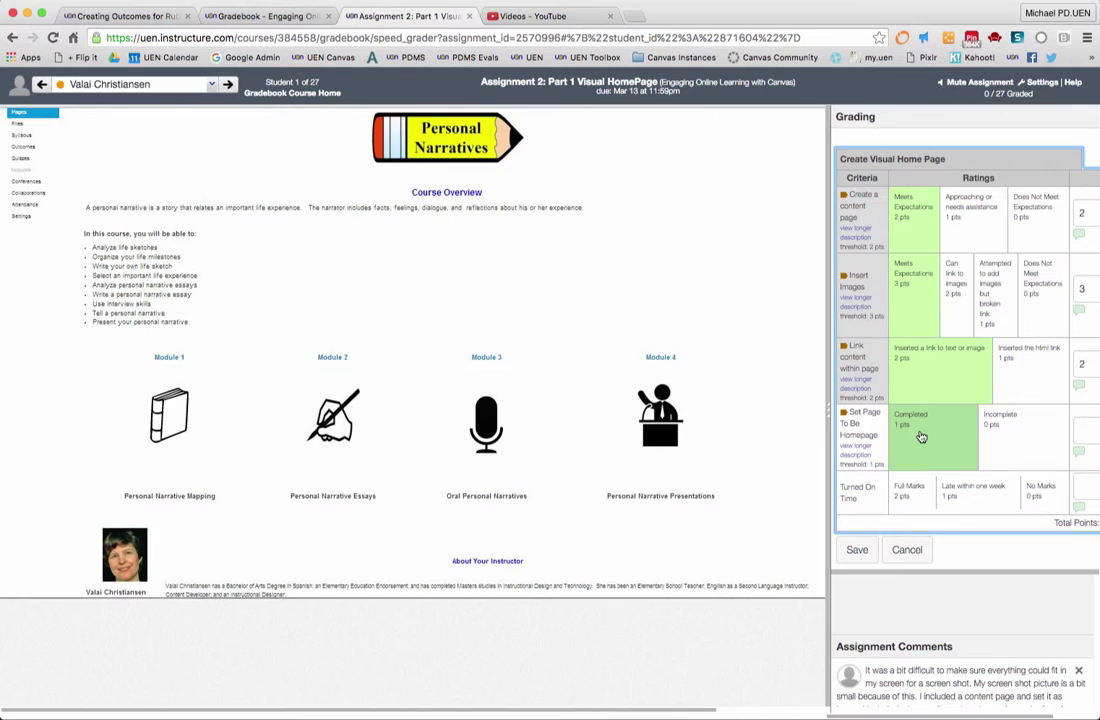
click(921, 437)
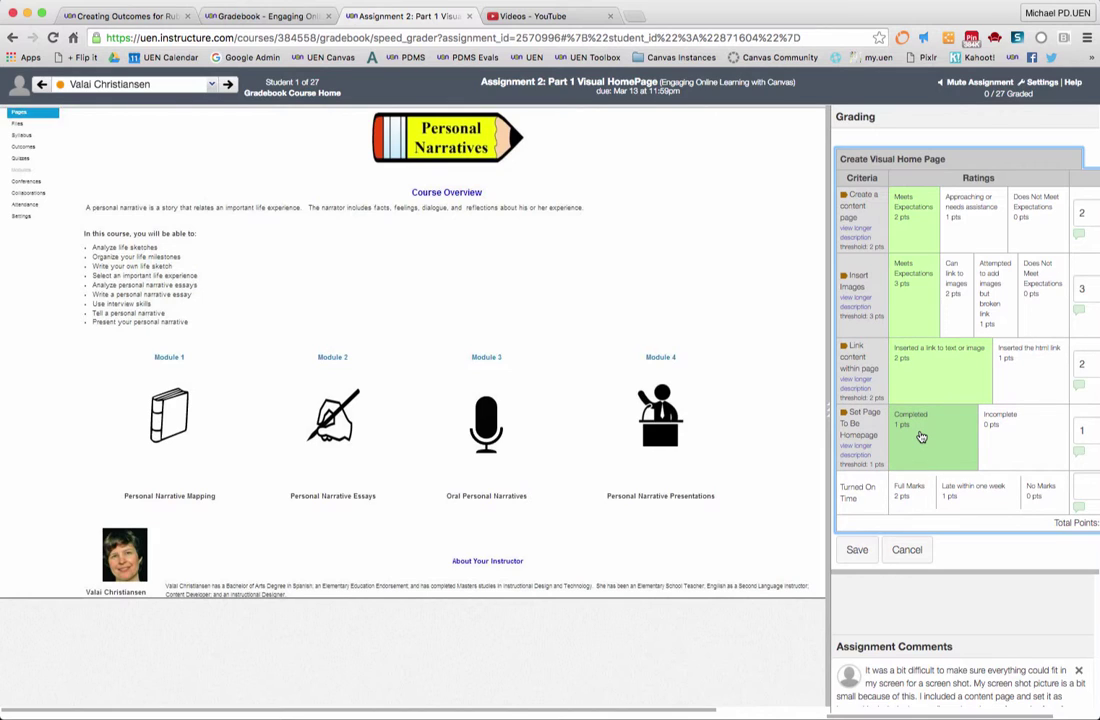
click(909, 493)
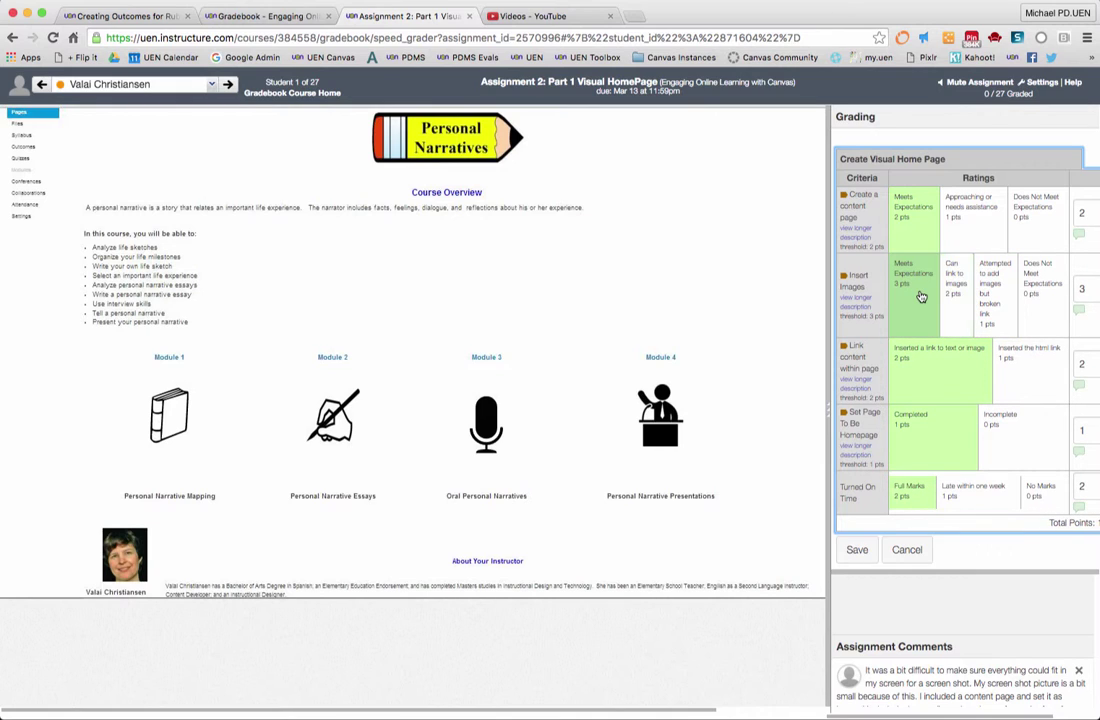
Save the rubric so the submission scores 10/10 Complete, keeping the instructor's assessment shown
click(855, 551)
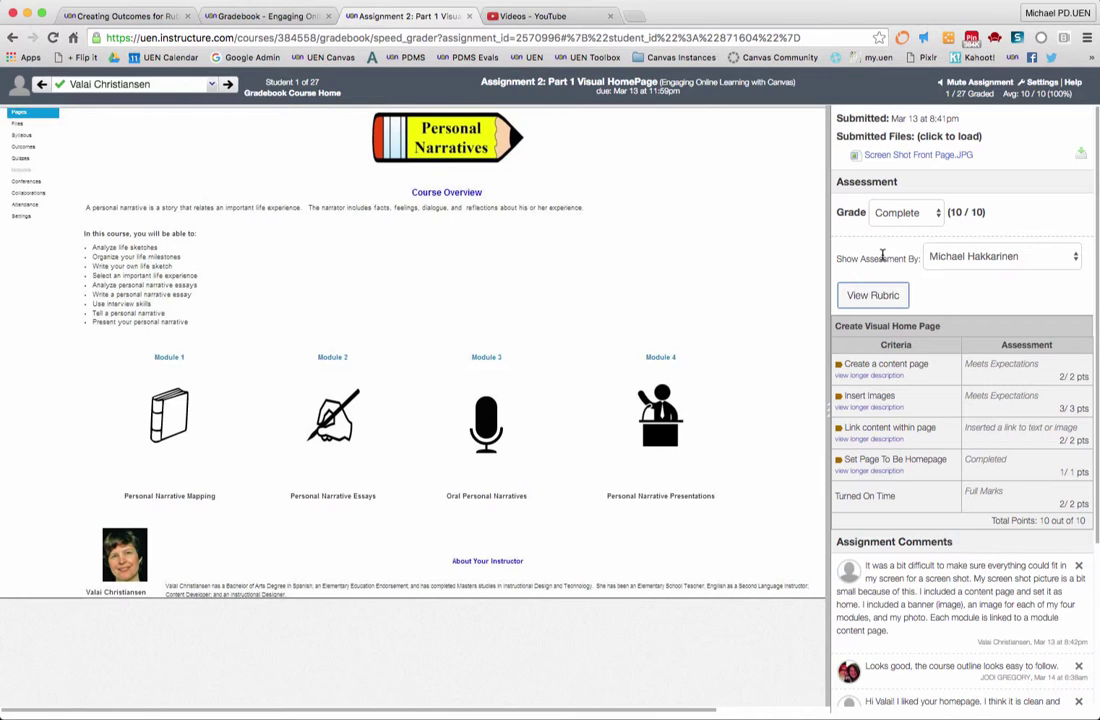
click(1032, 259)
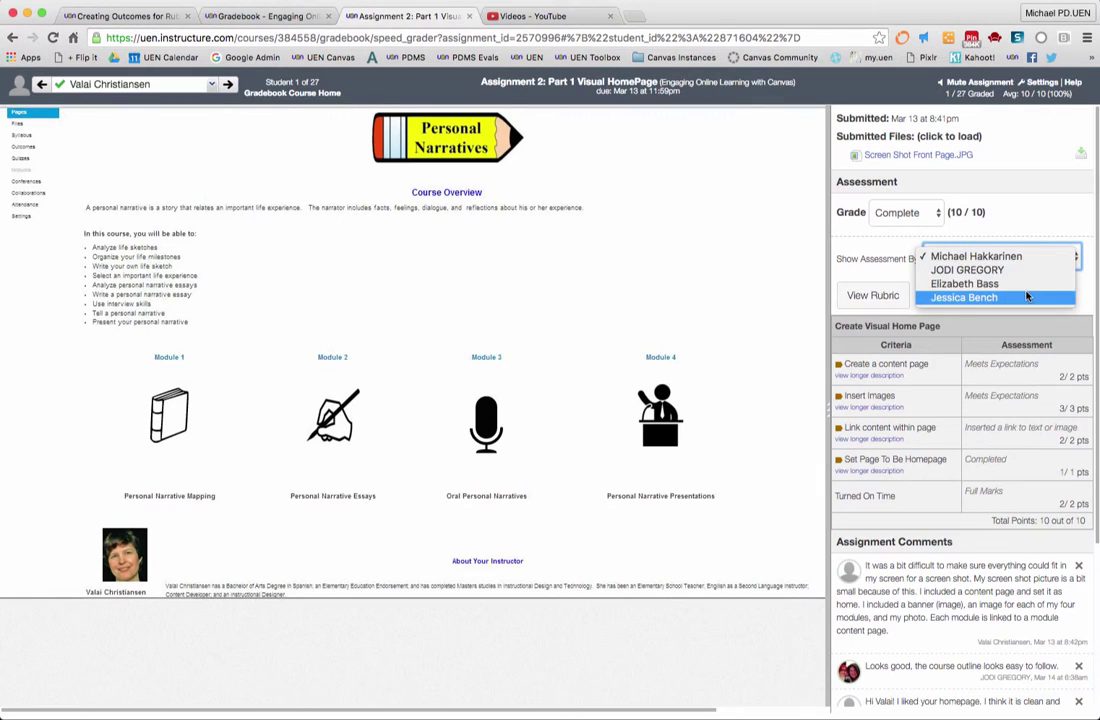
click(1024, 263)
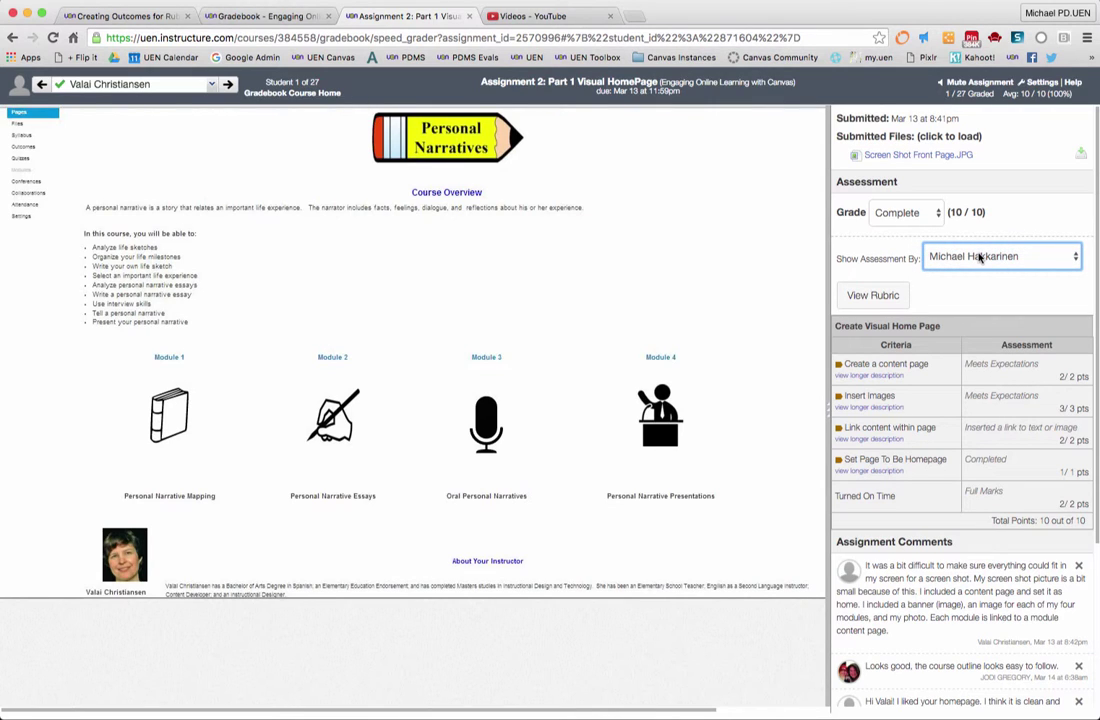
scroll(980, 258, down, 5)
click(858, 647)
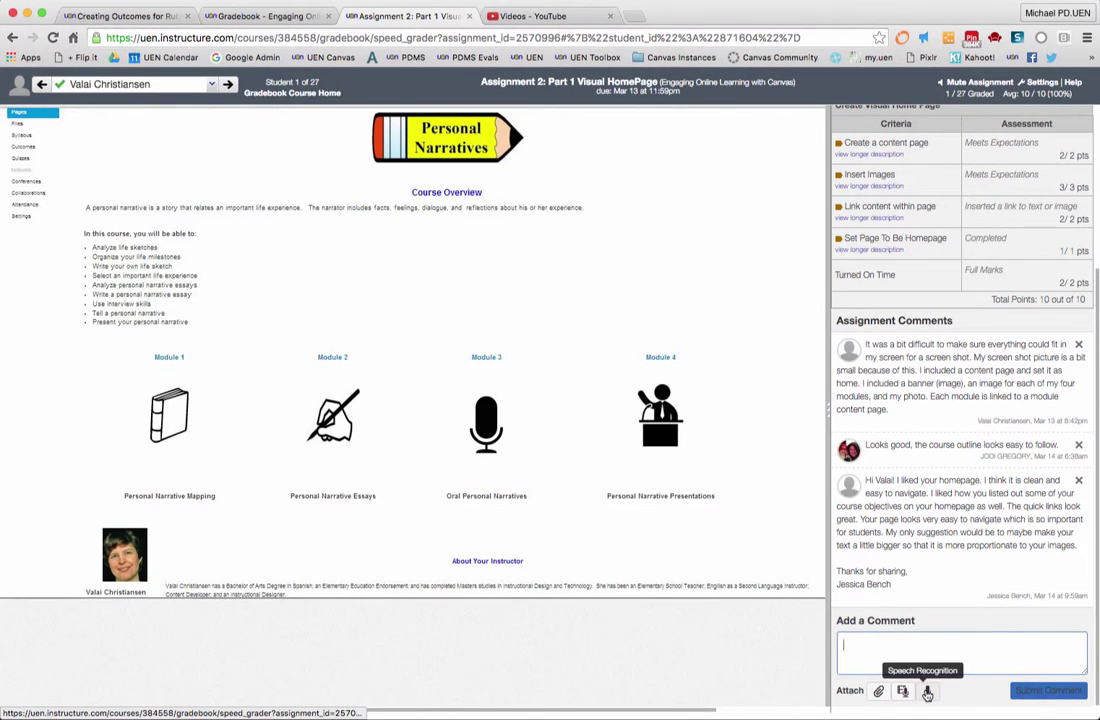
Dictate and submit a comment praising the course overview and module images
click(927, 692)
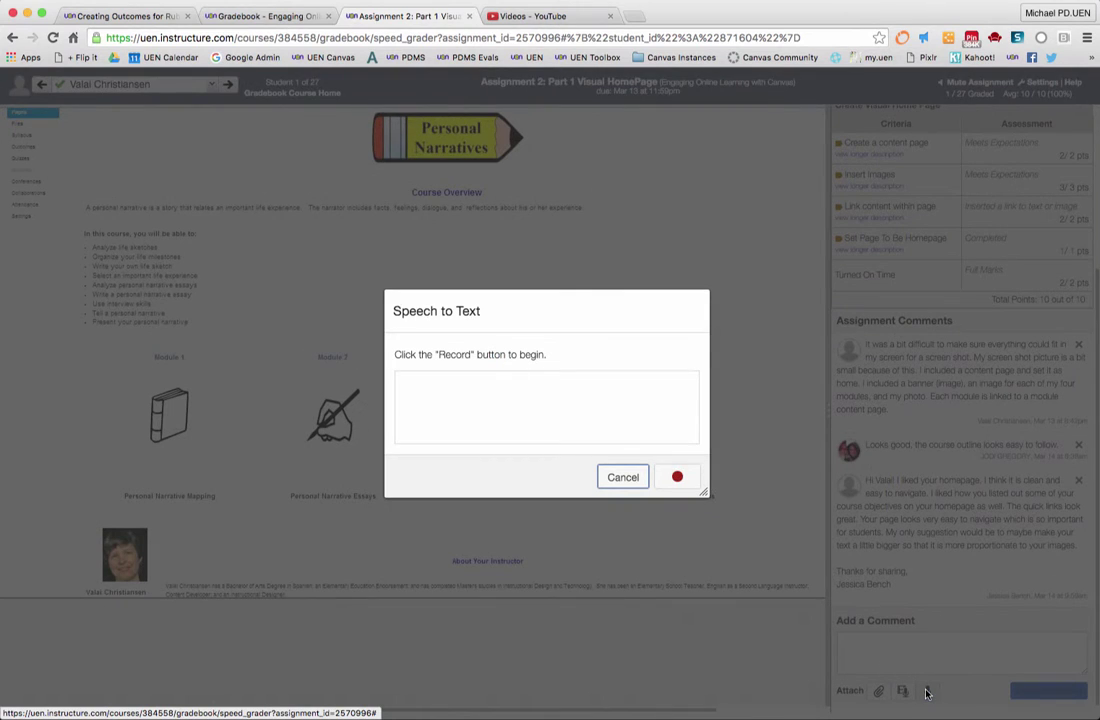
click(678, 477)
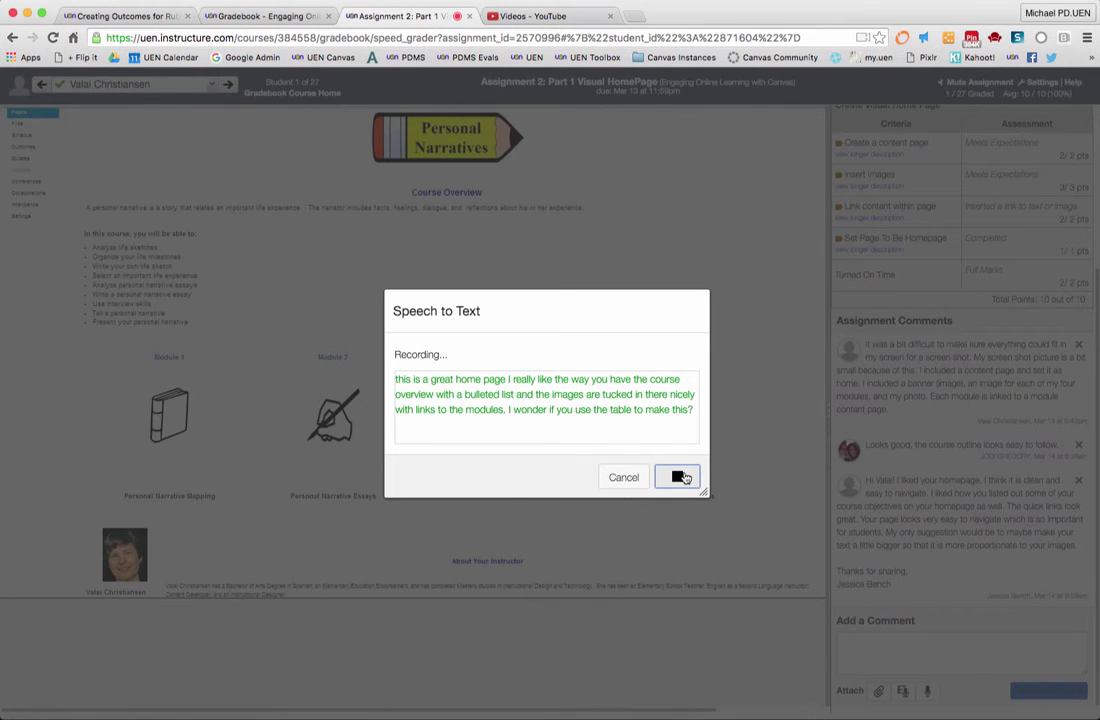
click(679, 477)
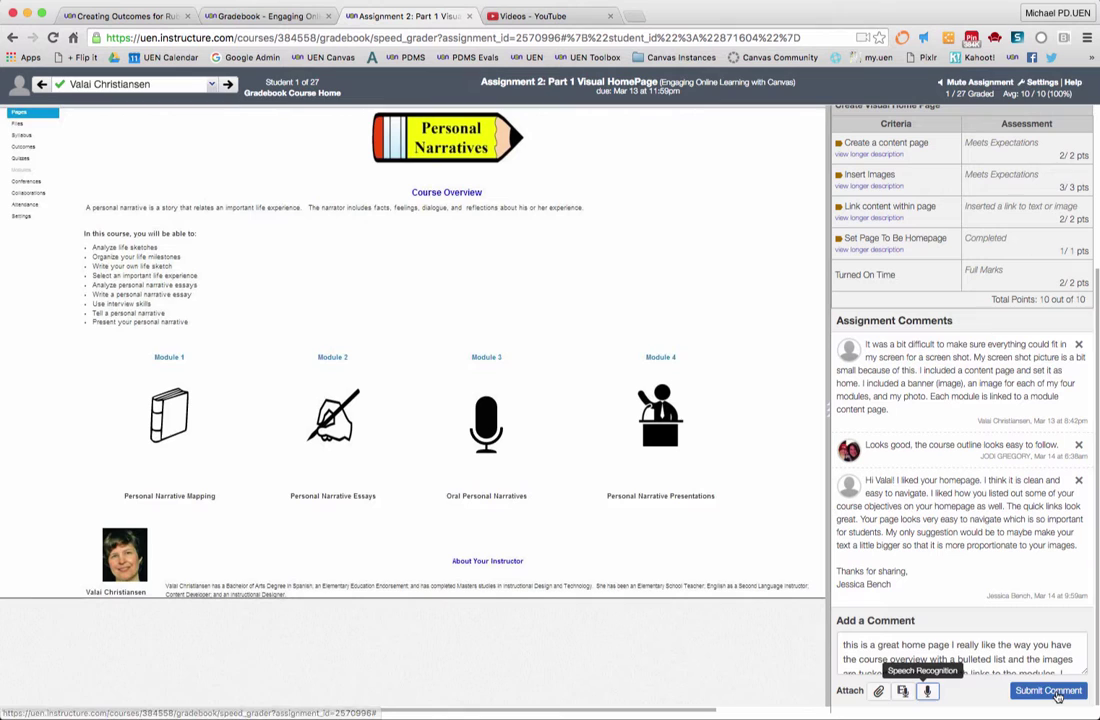
click(1063, 690)
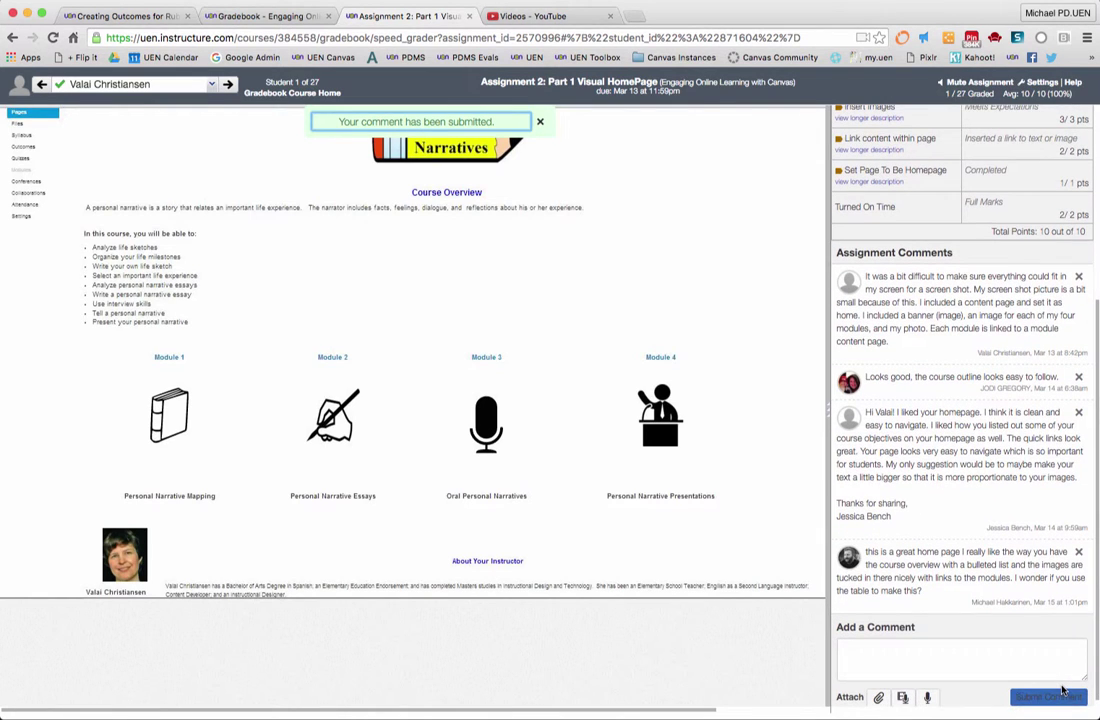
scroll(900, 215, up, 5)
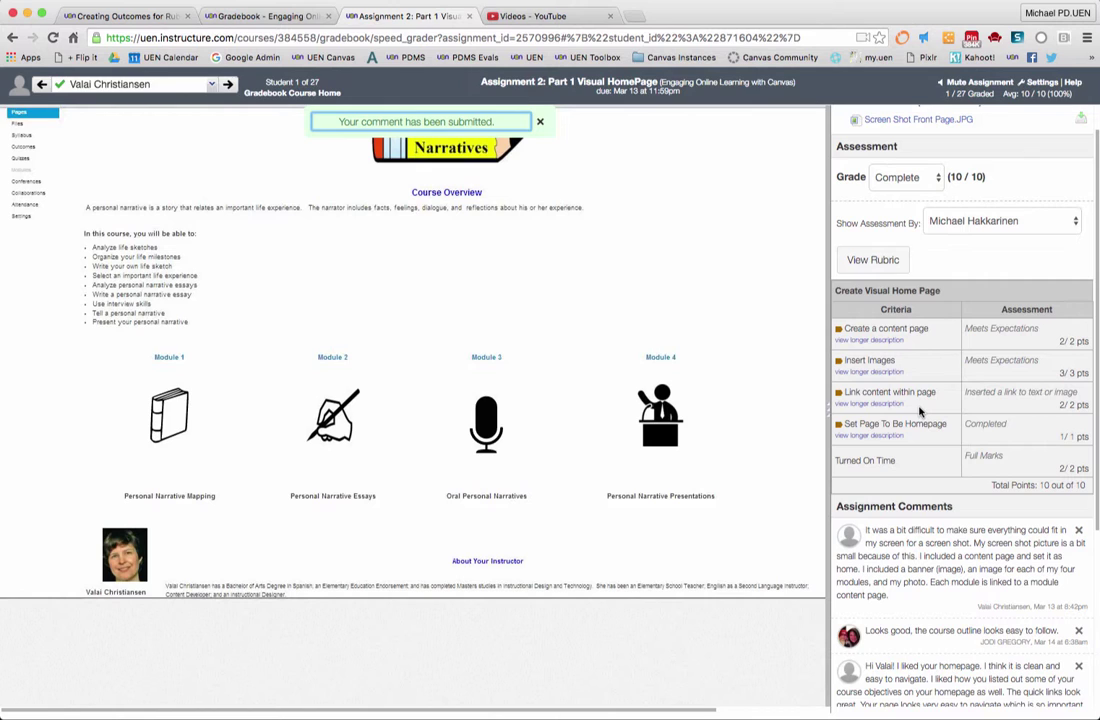
View the Learning Mastery gradebook showing the student's 2/2, 3/3, 1/1, 2/2 outcome scores
click(268, 95)
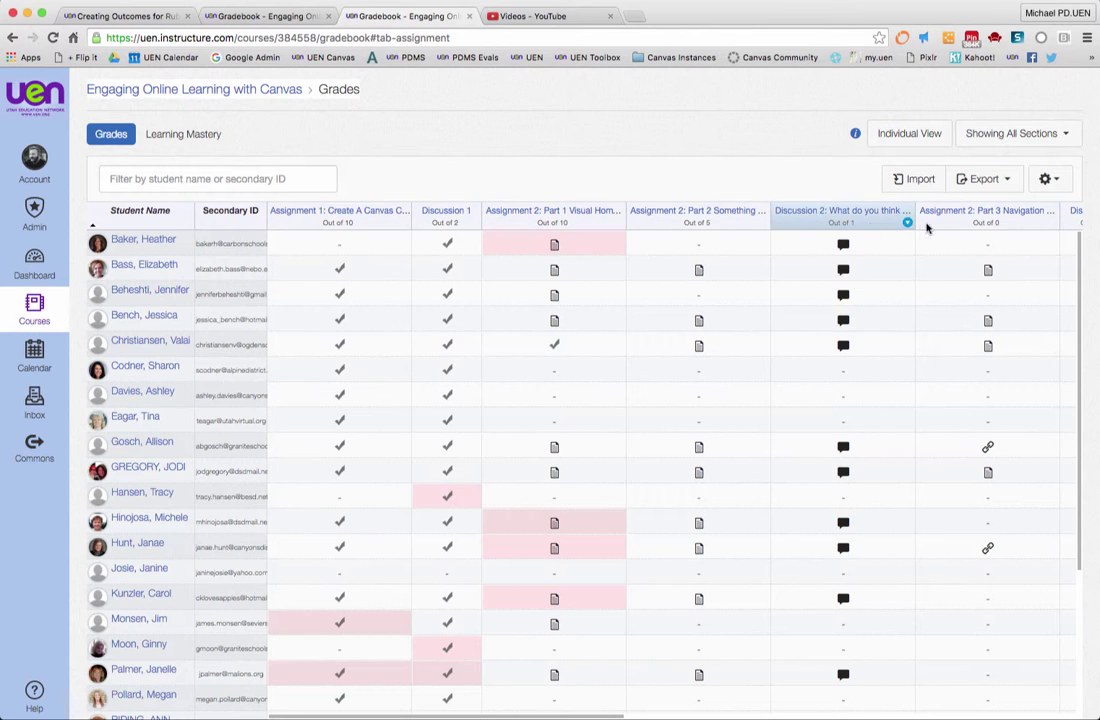
click(188, 137)
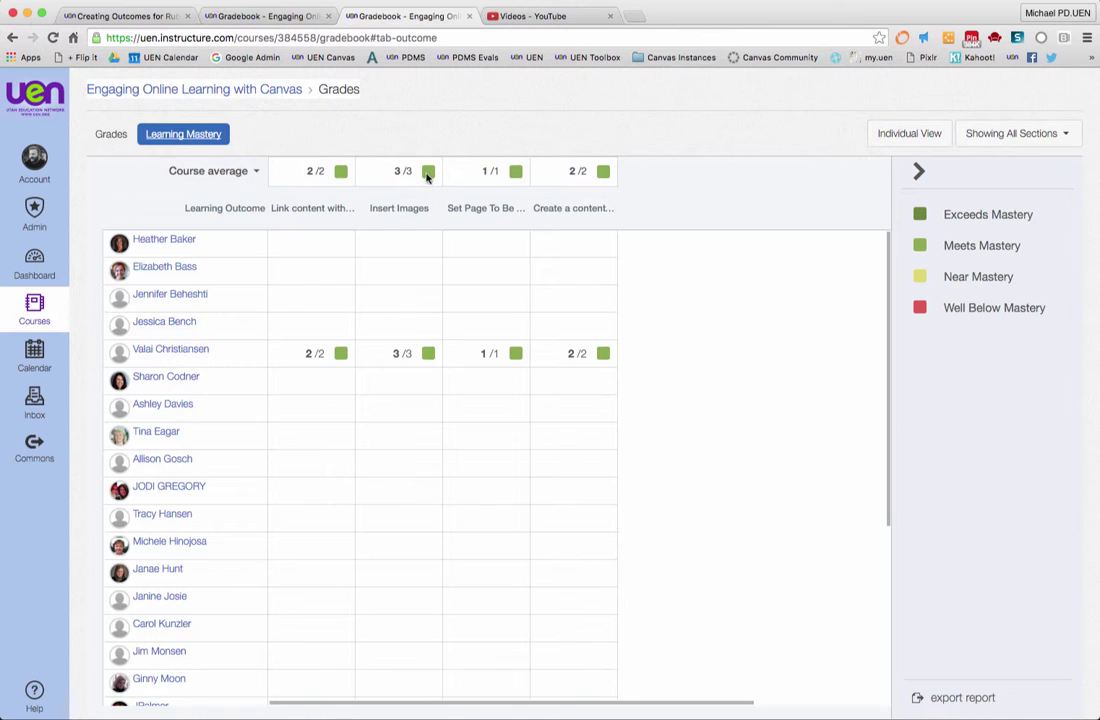
mouse_move(566, 217)
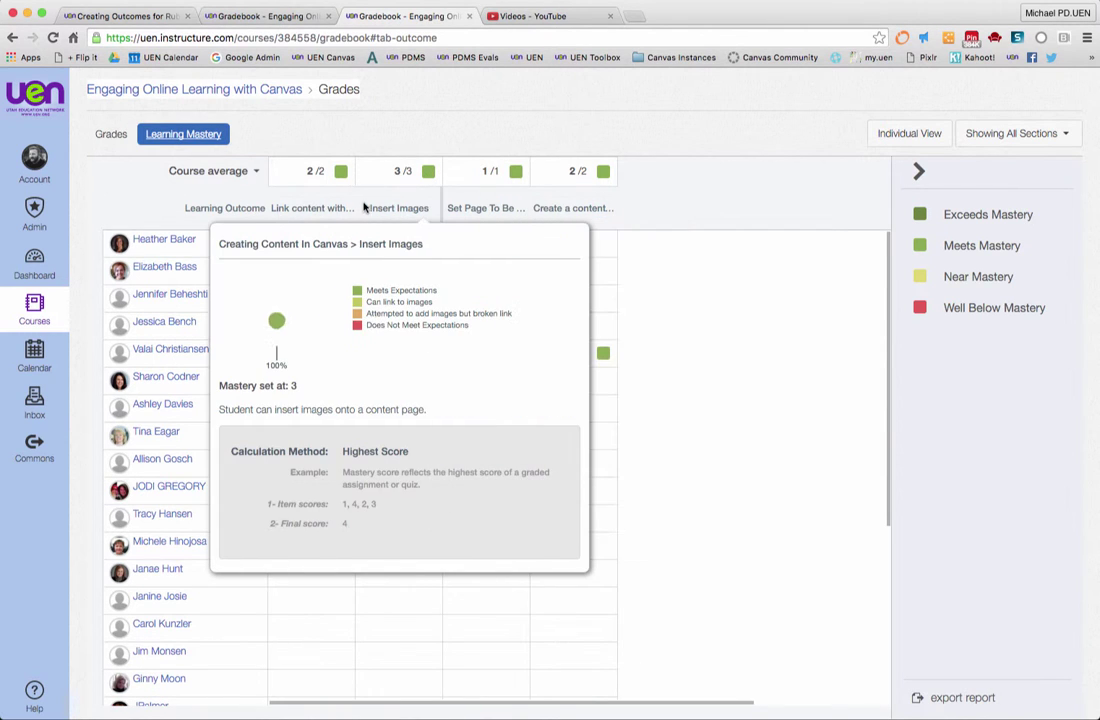
mouse_move(325, 211)
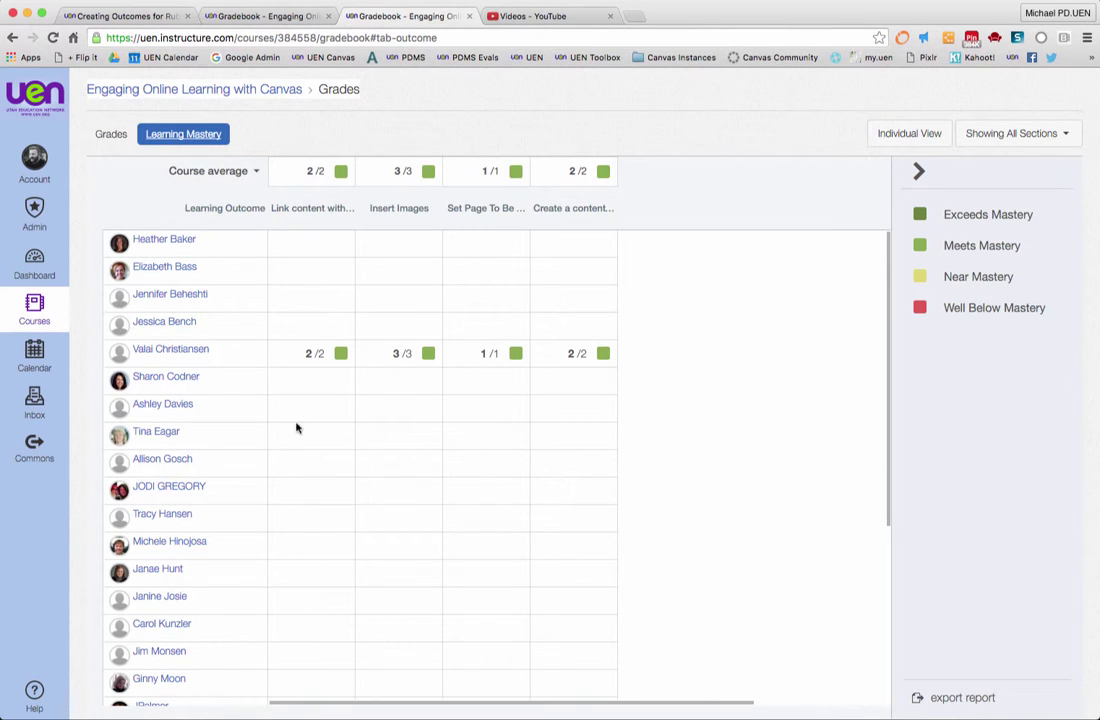
scroll(500, 583, down, 4)
scroll(500, 585, down, 2)
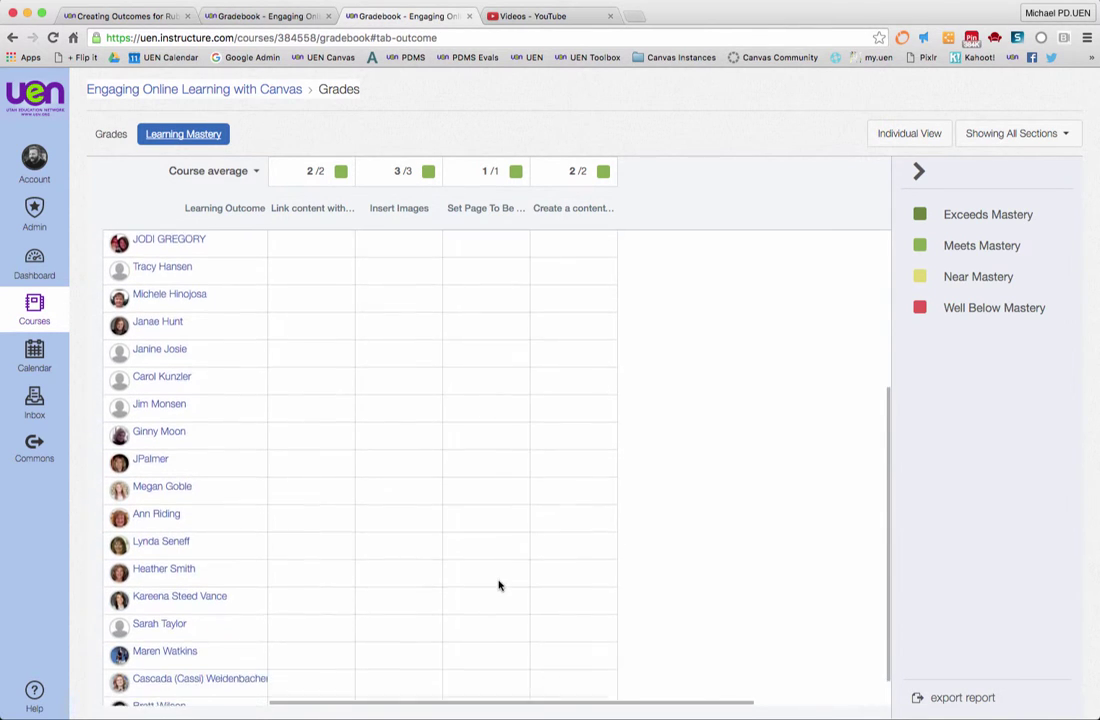
scroll(500, 585, up, 6)
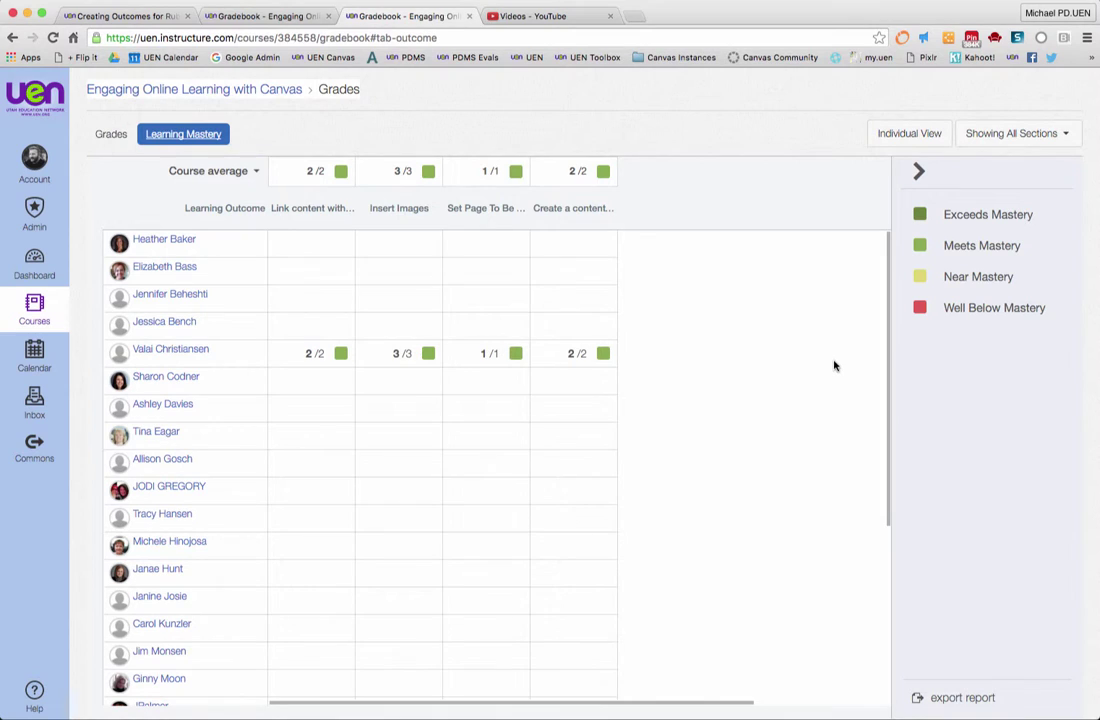